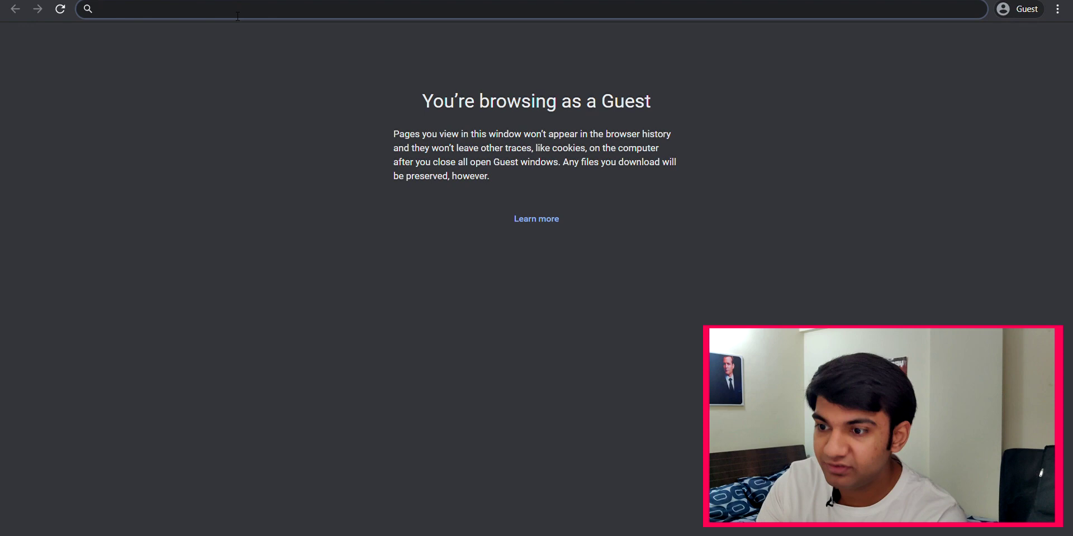
Search Google for 'instagram' and open the instagram.com result
text(instagram)
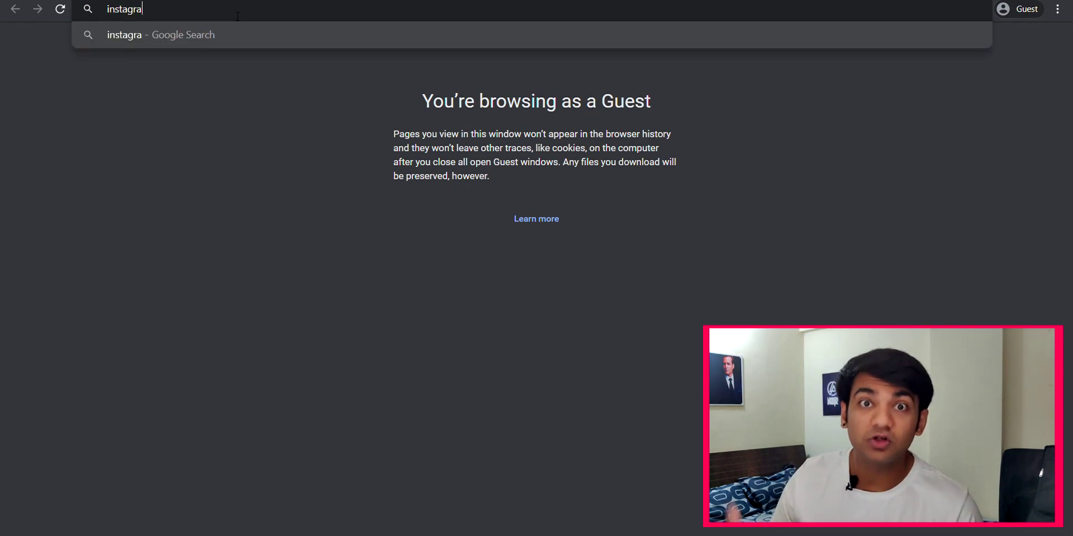
key(Return)
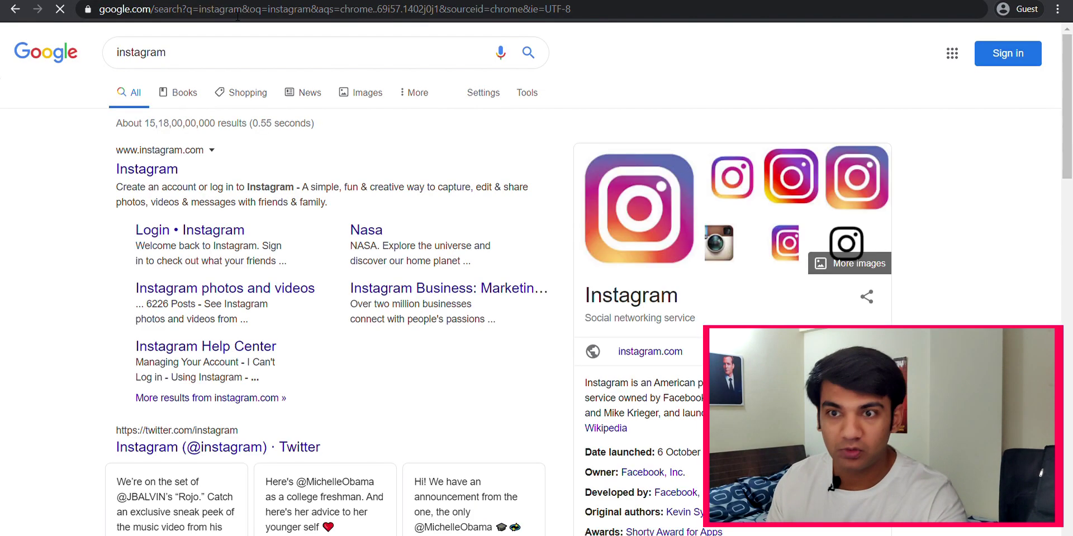
click(170, 166)
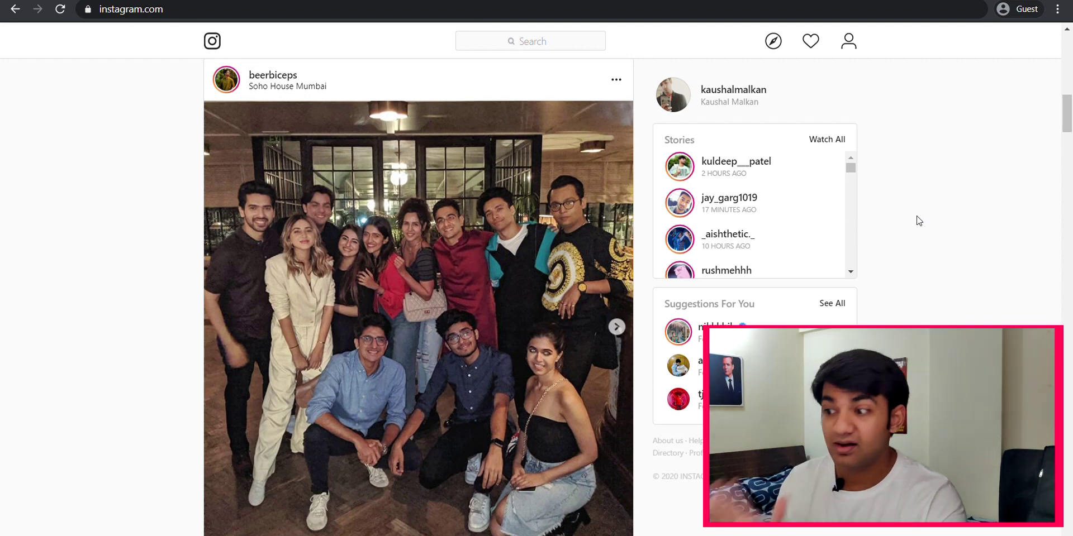
Open Chrome DevTools and emulate an iPhone X with the device toolbar
key(ctrl+shift+i)
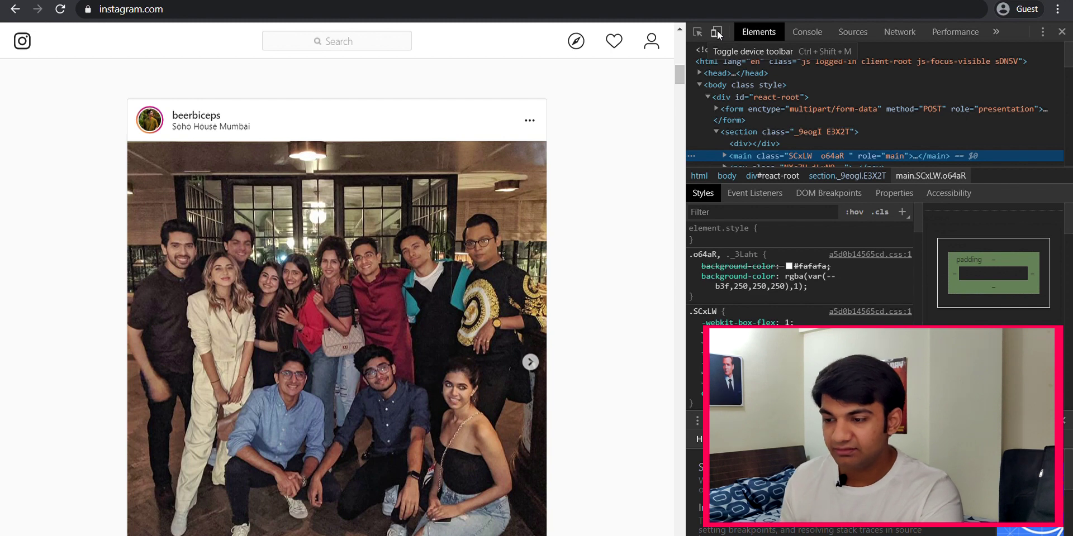
click(716, 33)
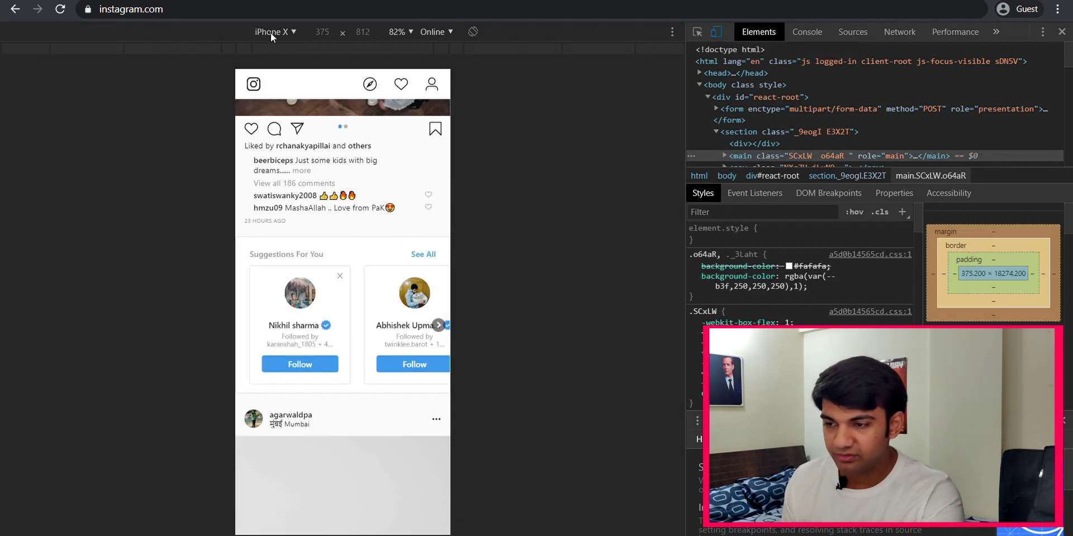
scroll(273, 115, down, 4)
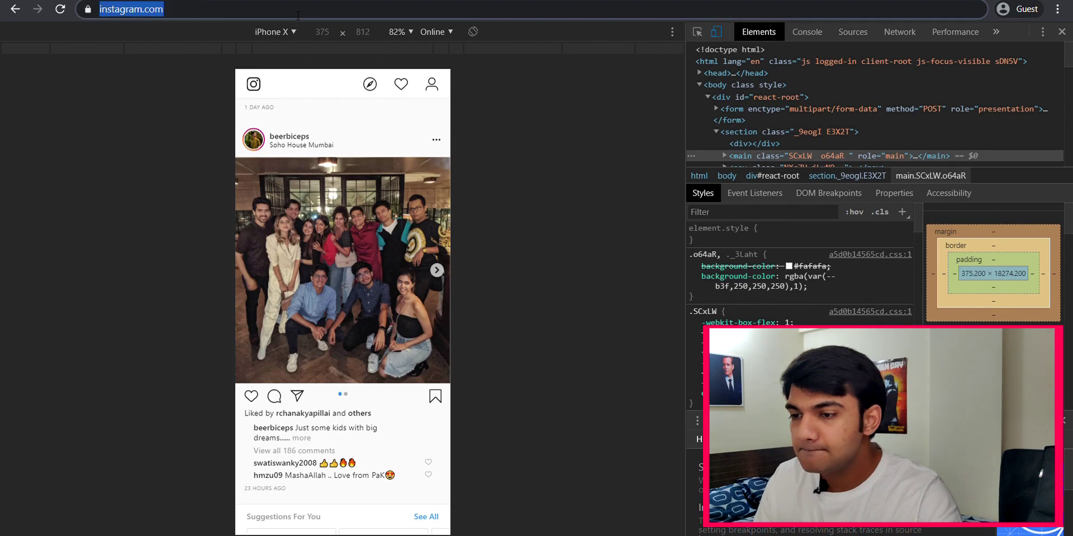
Reload Instagram so the mobile layout takes effect
key(Return)
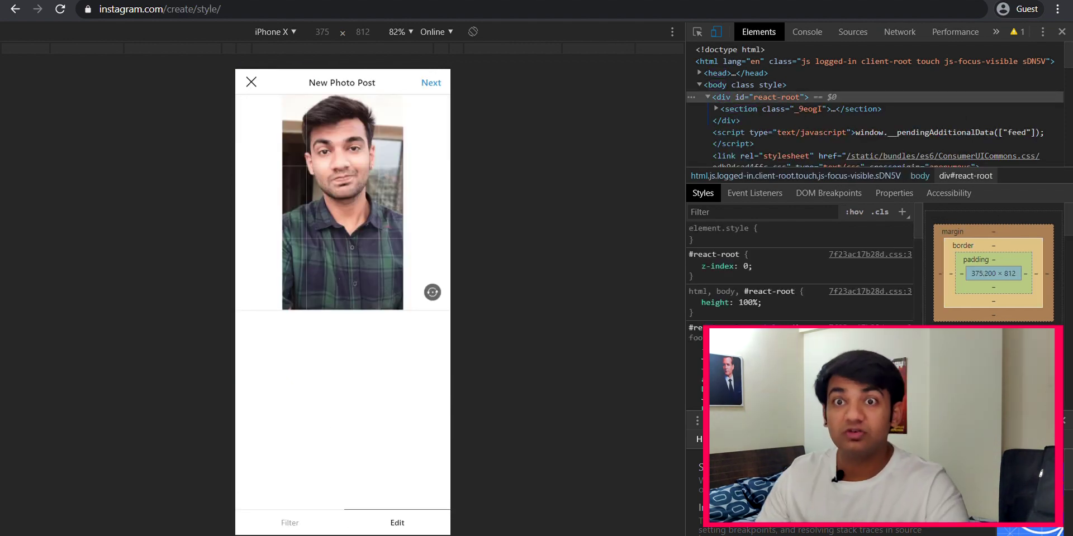
Preview the Clarendon, Gingham and a black-and-white filter on the selfie
click(293, 524)
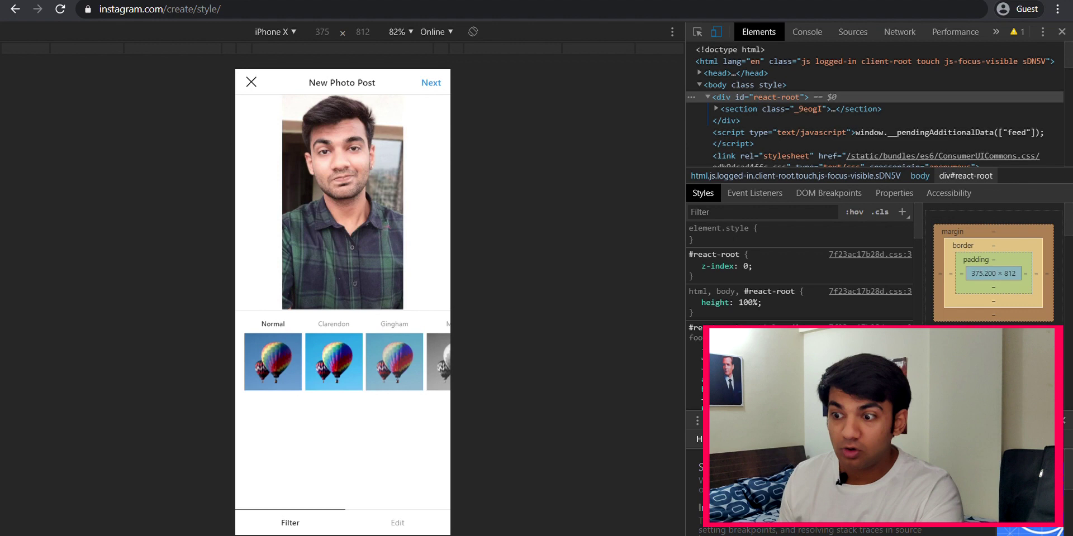
click(330, 386)
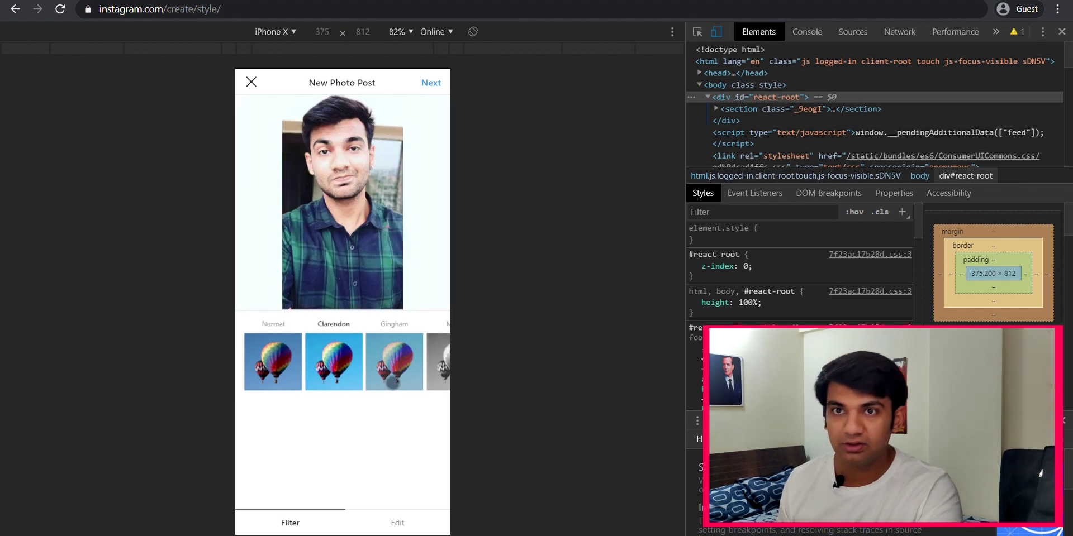
click(393, 383)
click(283, 381)
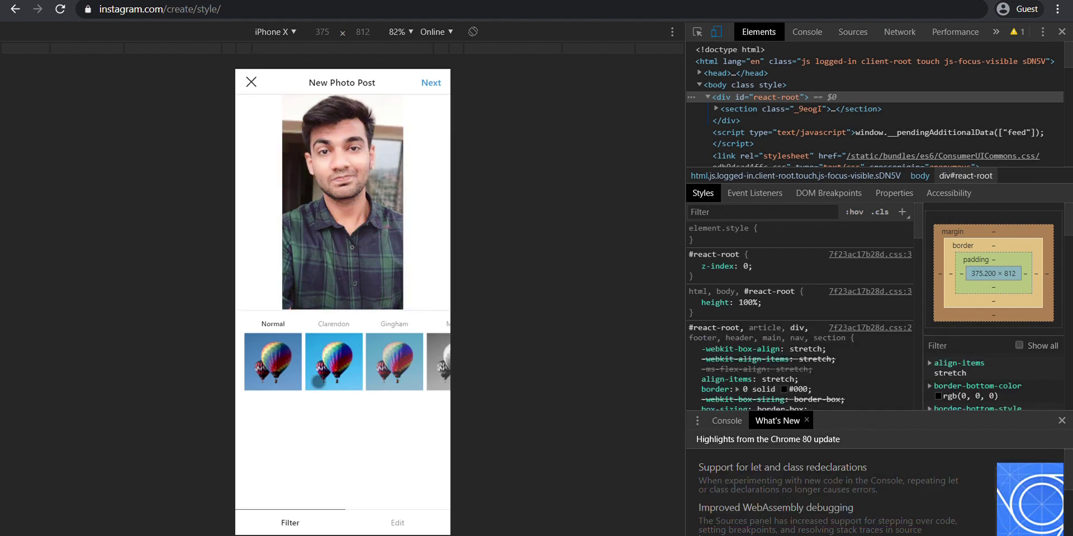
click(443, 377)
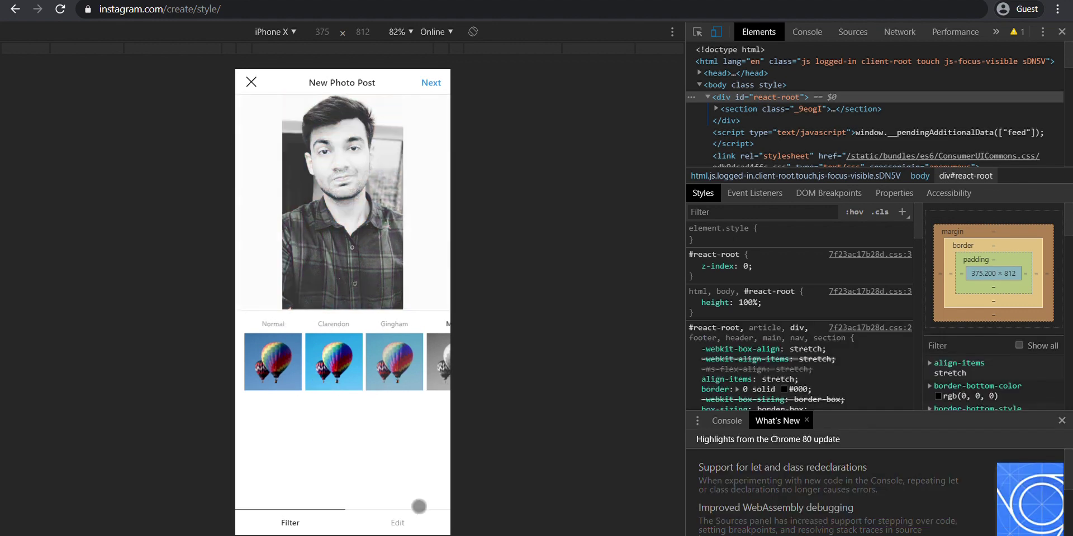
Browse further filters, previewing Ludwig, Perpetua and Aden, then revert to Normal
drag(411, 385, 291, 385)
click(334, 363)
drag(411, 362, 291, 362)
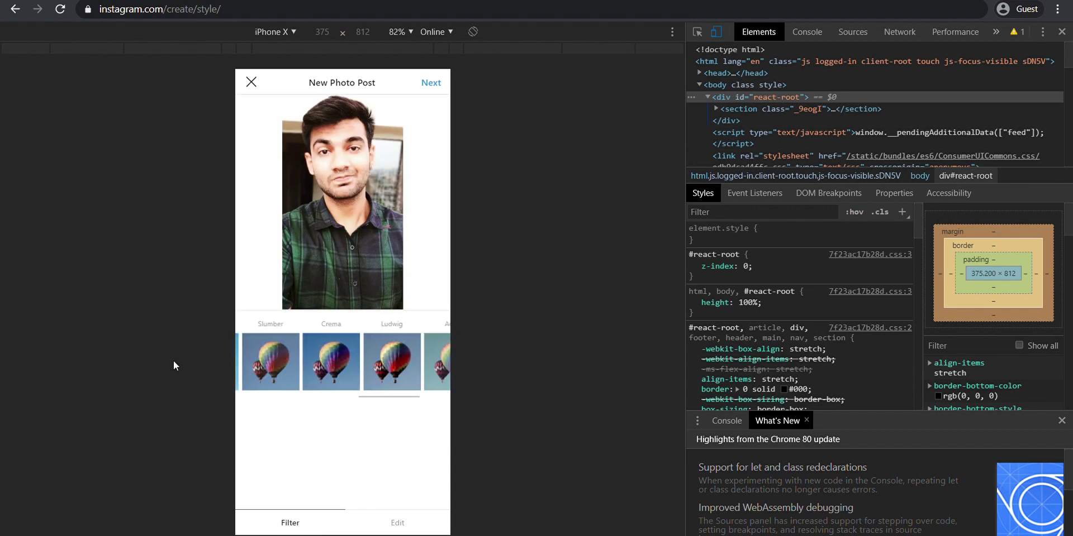
click(394, 362)
drag(402, 362, 299, 362)
click(412, 373)
click(352, 374)
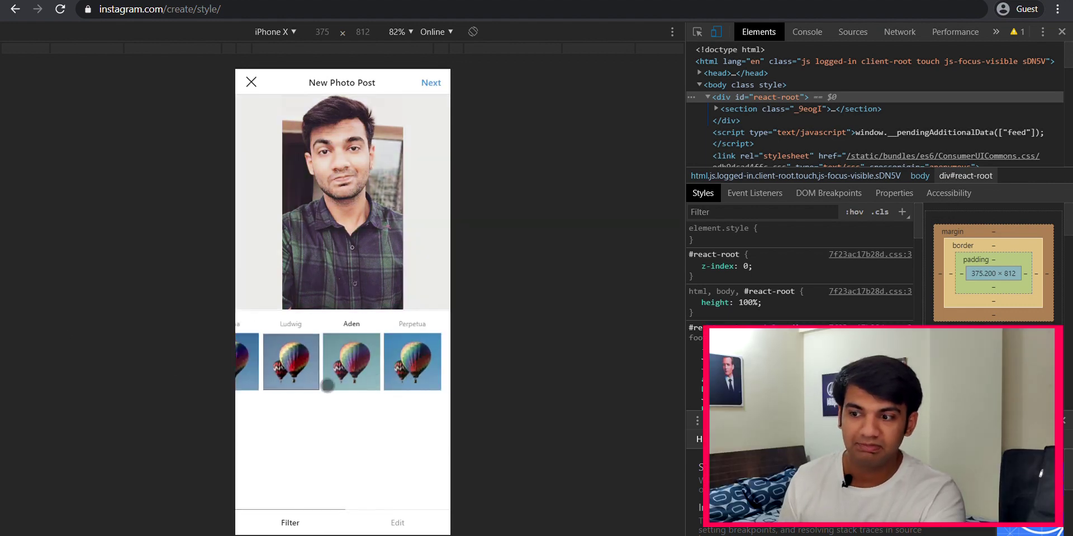
drag(327, 385, 441, 386)
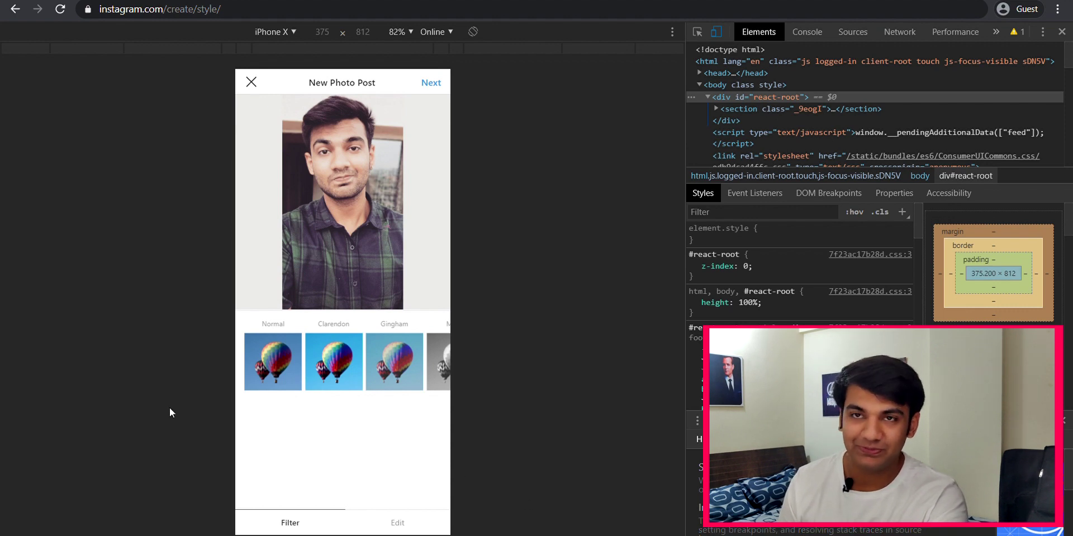
click(282, 377)
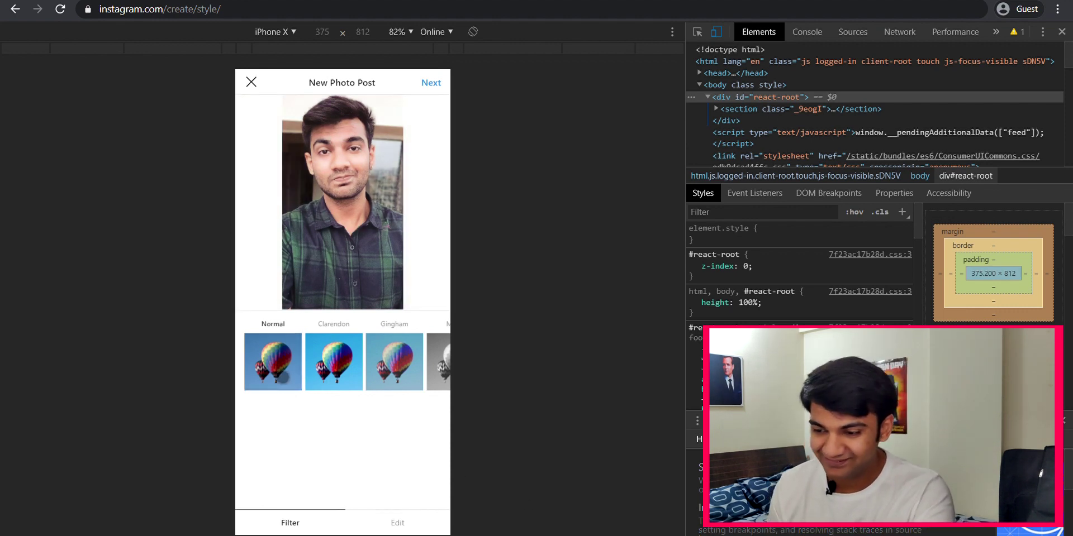
Share the selfie captioned 'These Hoes Ain't Loyal - Mahatma Gandhi', then open Direct
click(431, 83)
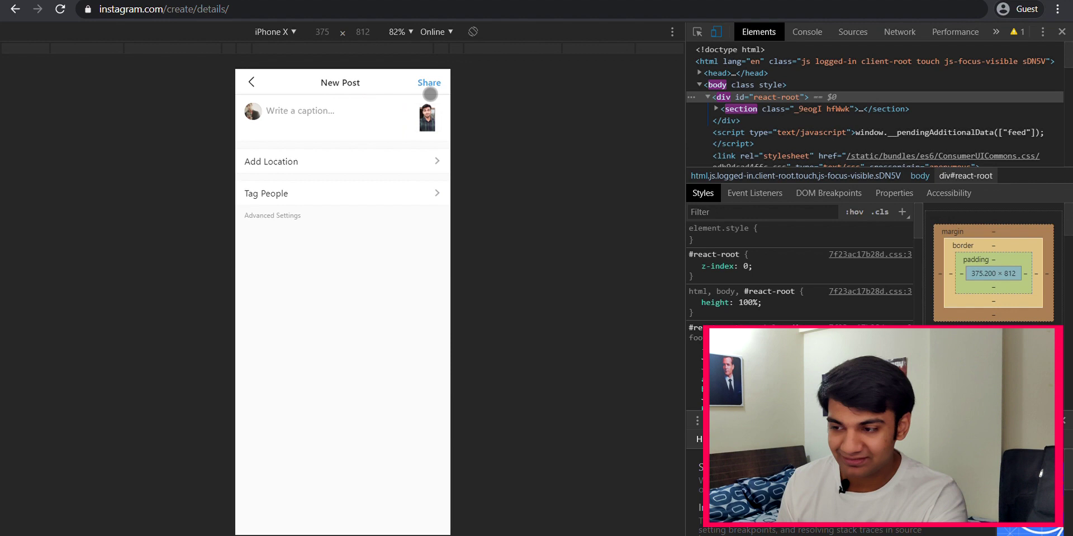
click(327, 119)
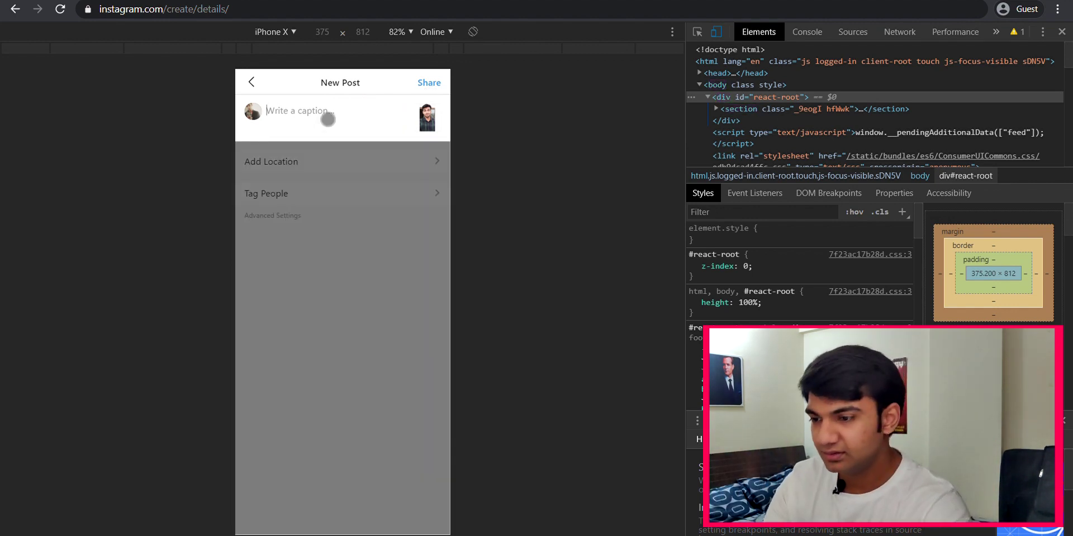
text(These)
text( Ho)
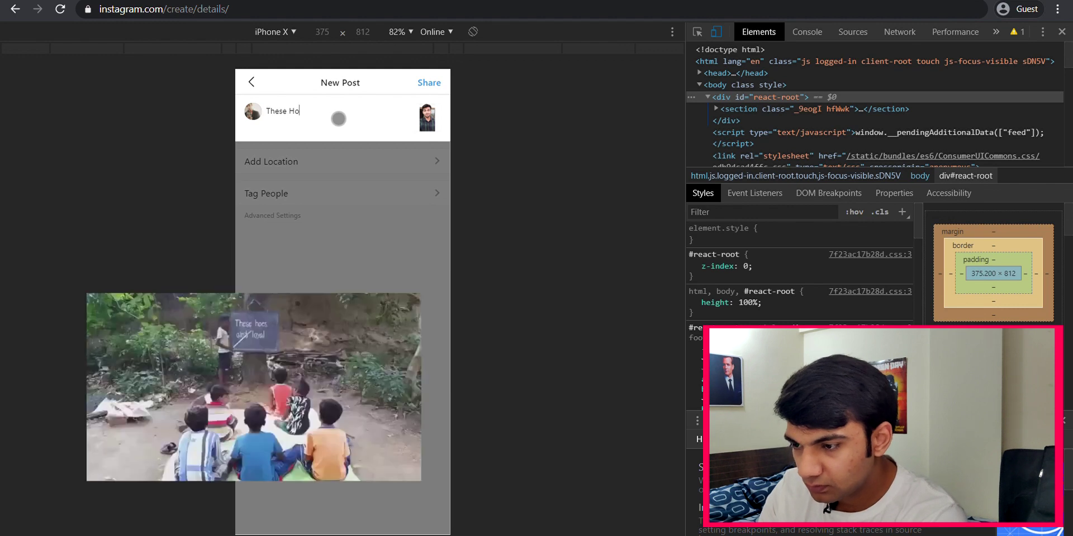
text(es Ain't)
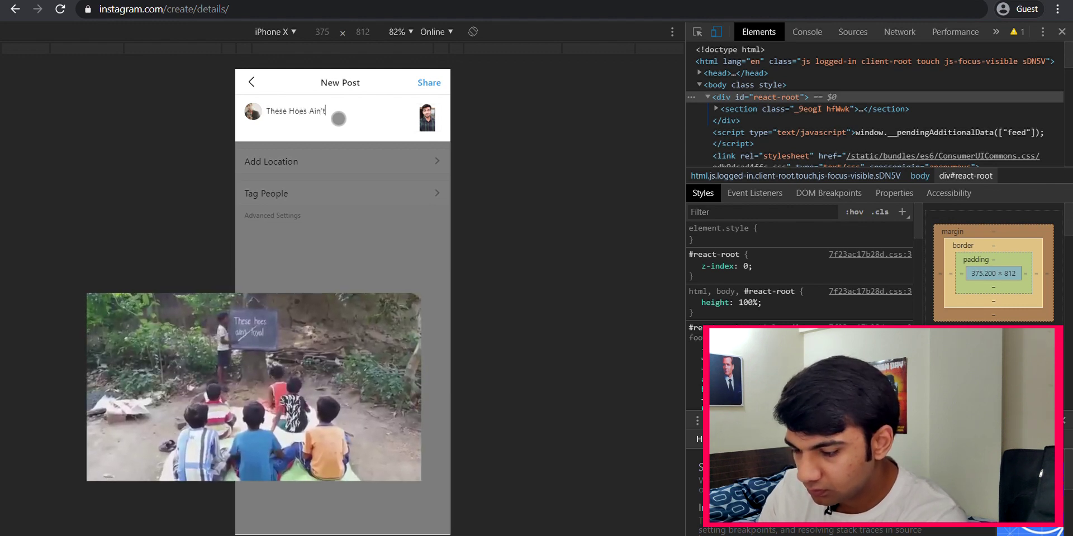
text( Loyal)
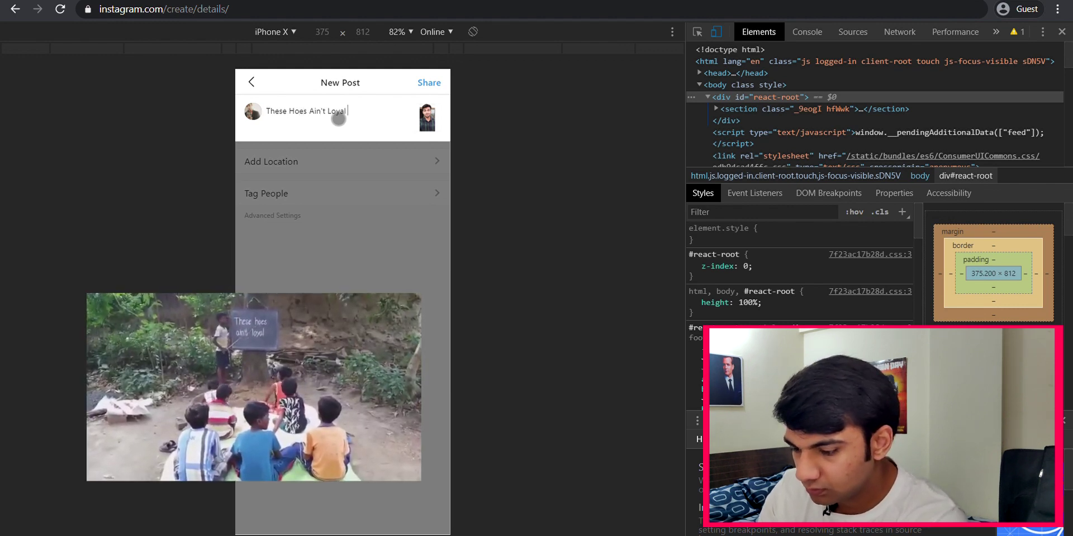
text( - Ma)
text(hat)
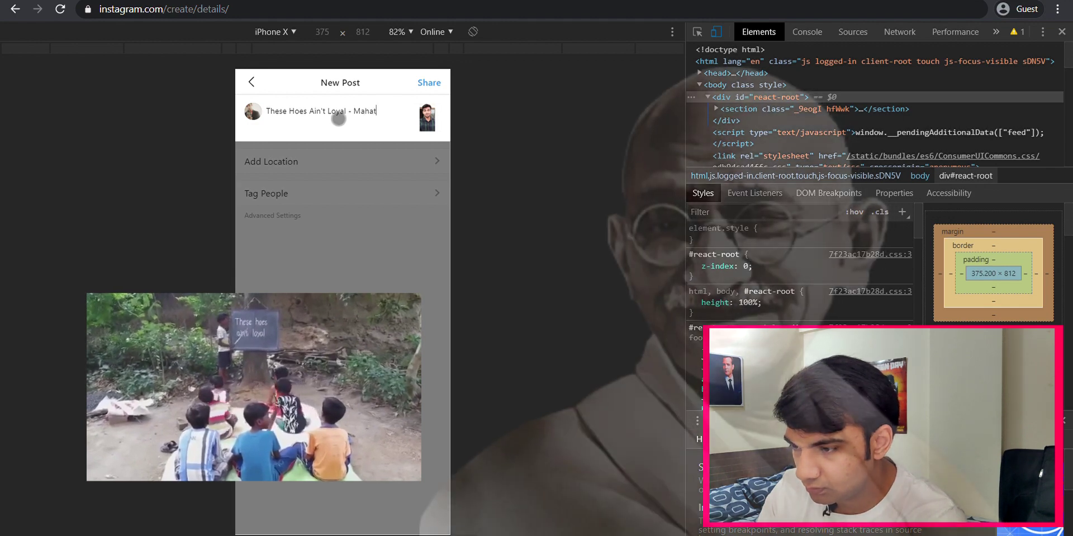
text(ma Gandhi)
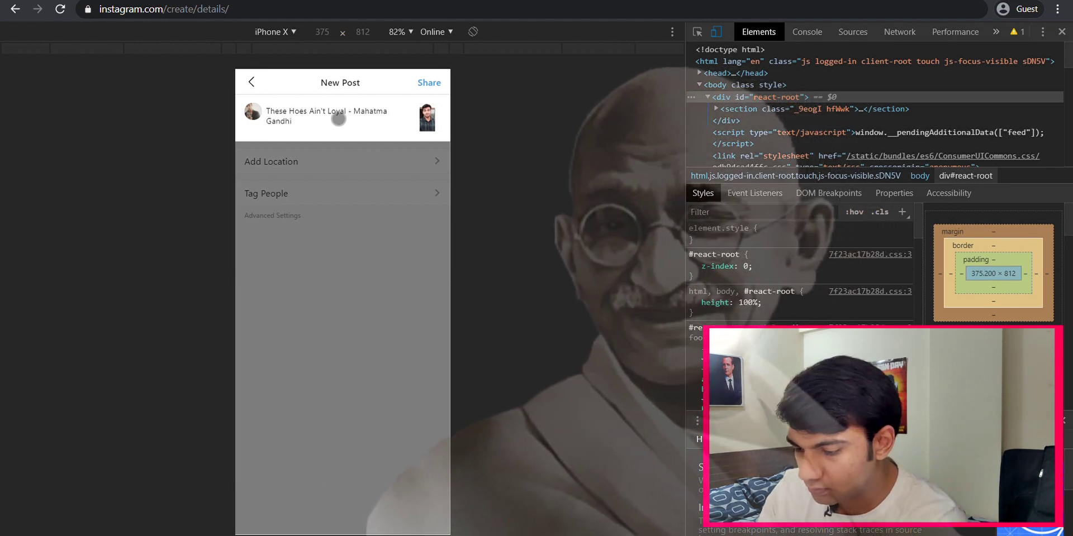
click(430, 82)
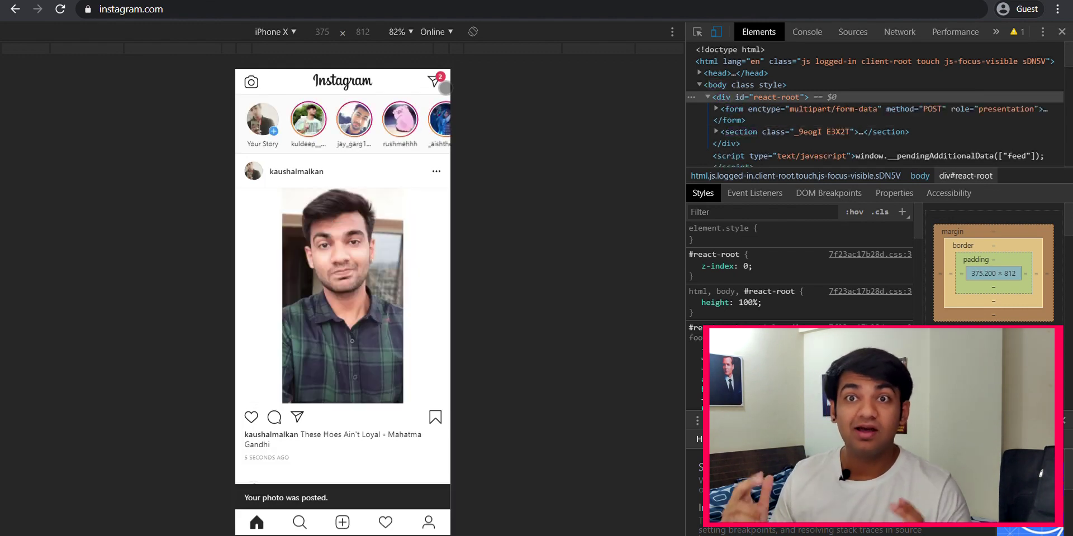
click(441, 86)
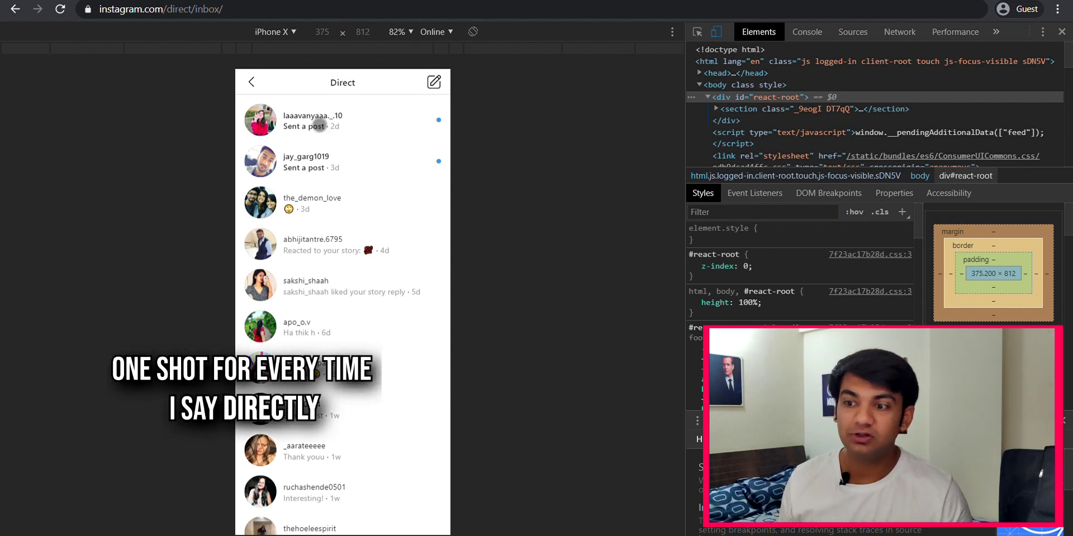
Open the second Direct conversation and send the reply 'fuck off'
click(365, 171)
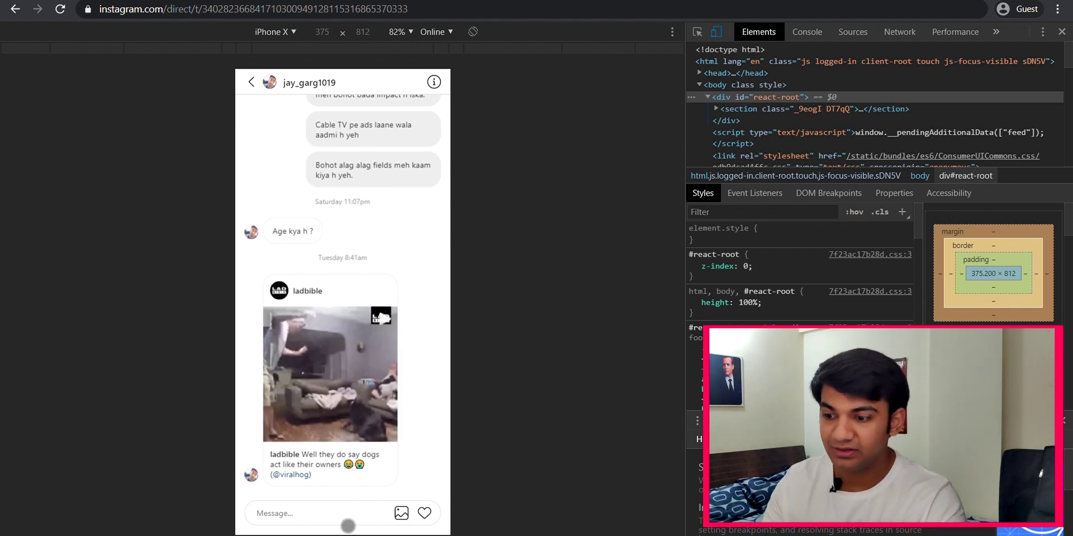
text(fuck off)
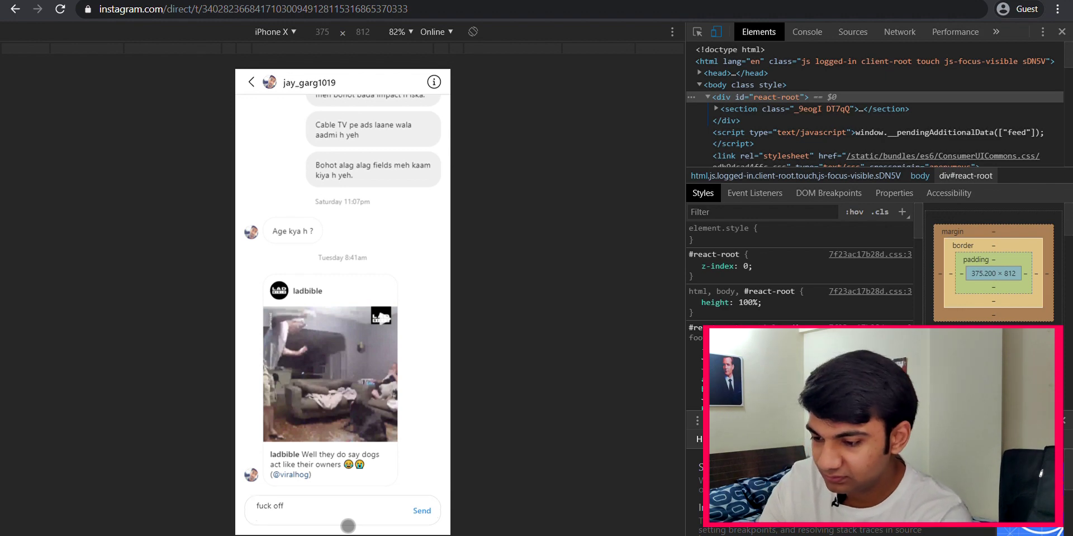
click(422, 511)
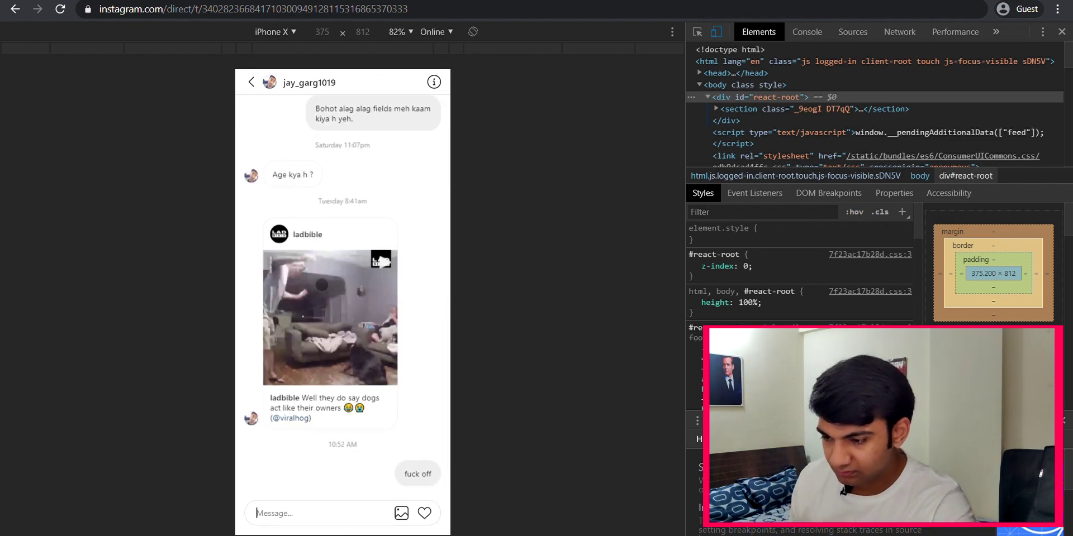